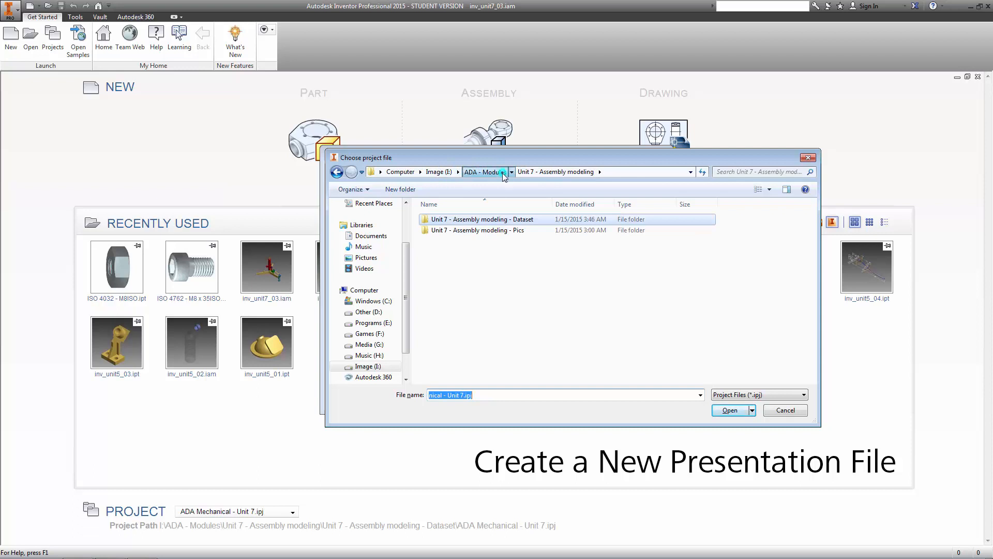
Step: Make the ADA Mechanical - Unit 8.ipj project from the Unit 8 - Document assemblies - Dataset folder the active project
left_click(502, 172)
double_click(462, 295)
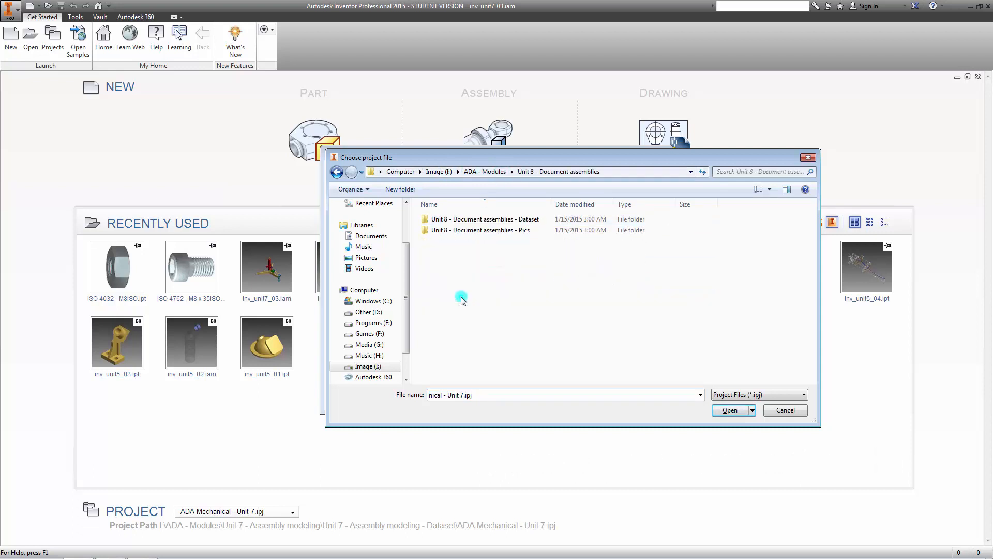
double_click(495, 221)
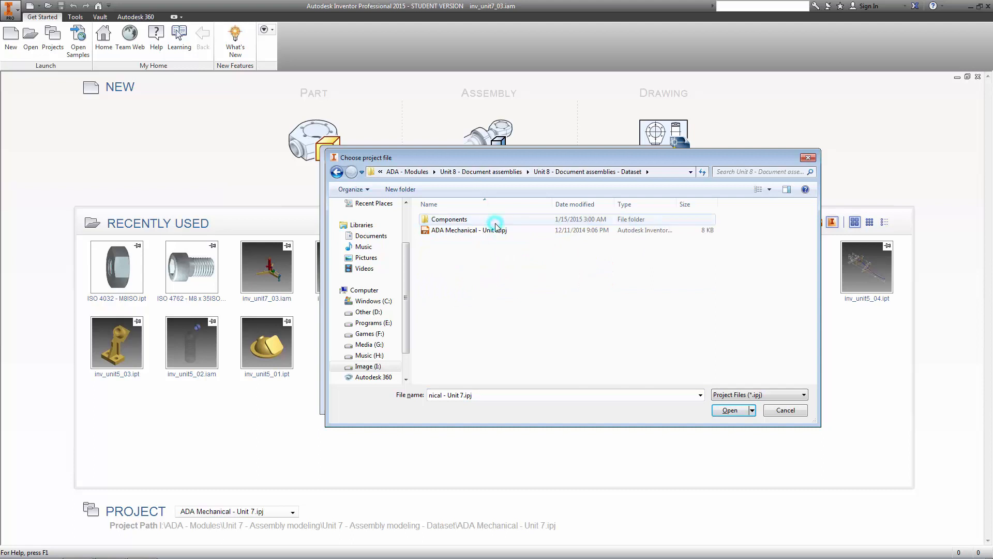
left_click(493, 229)
left_click(724, 411)
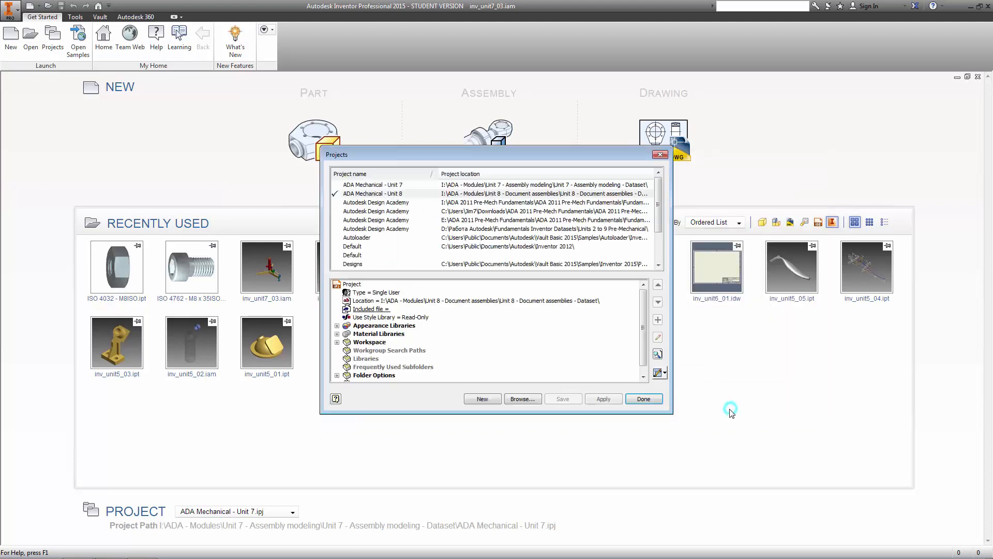
left_click(643, 399)
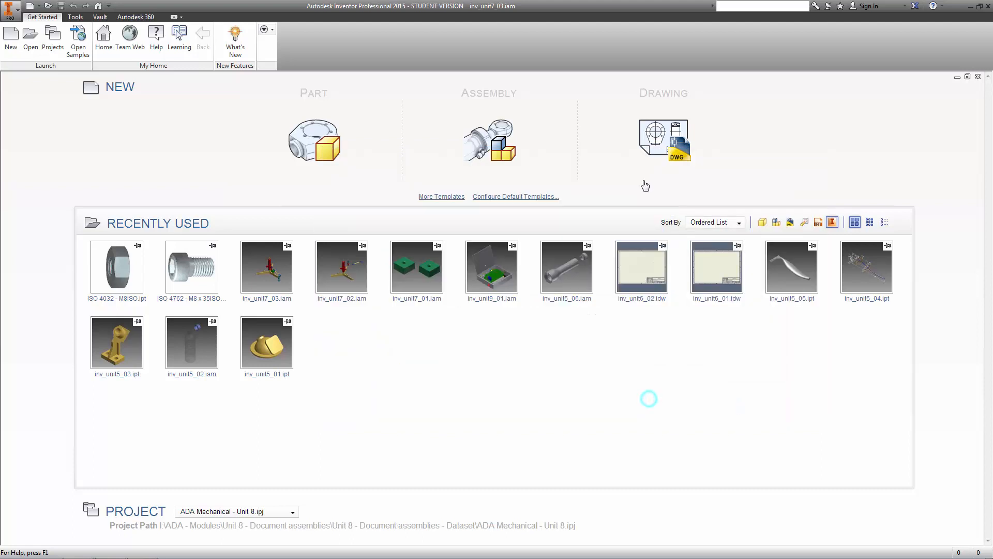
Step: Create a new presentation file from the metric Standard (mm).ipn template
left_click(10, 42)
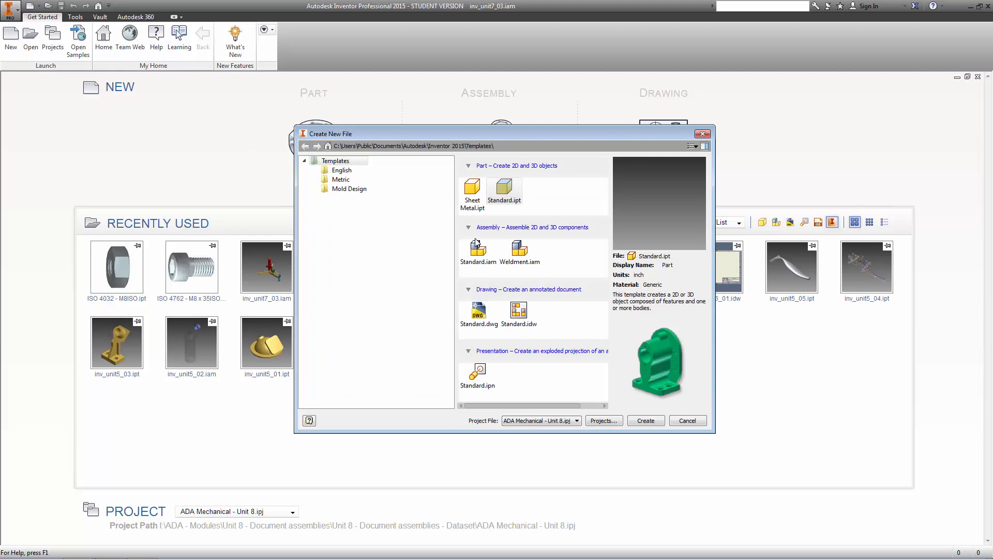
left_click(326, 182)
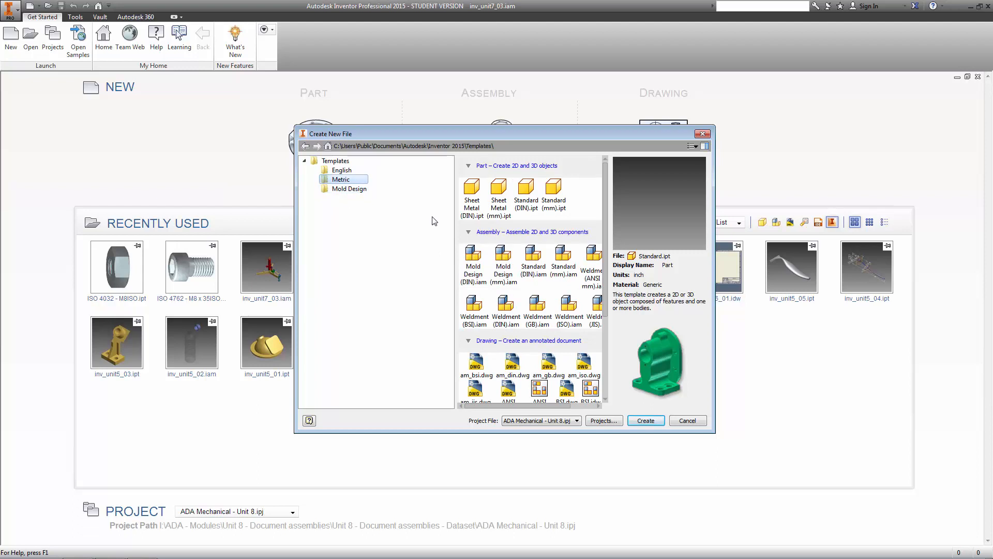
scroll(608, 257, "down", 3)
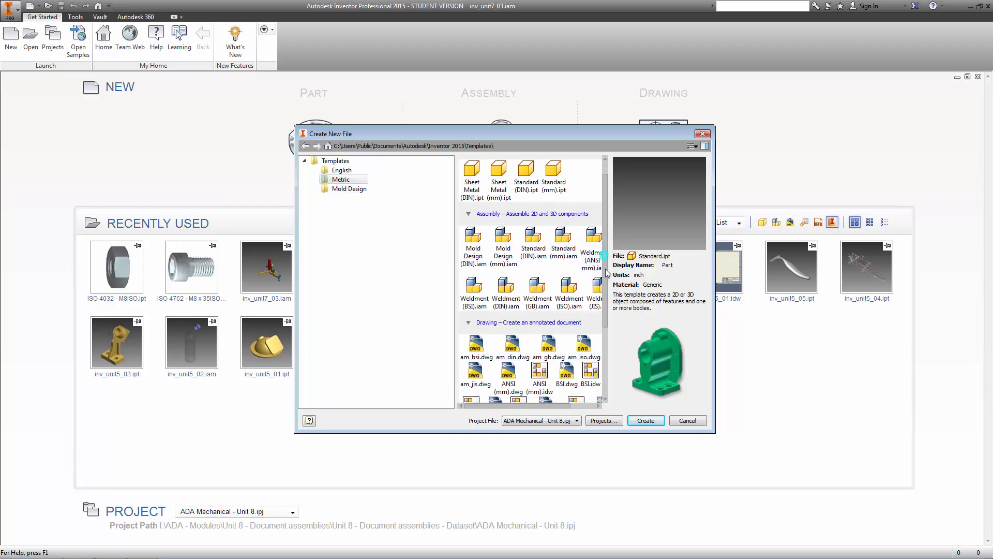
scroll(616, 331, "down", 1)
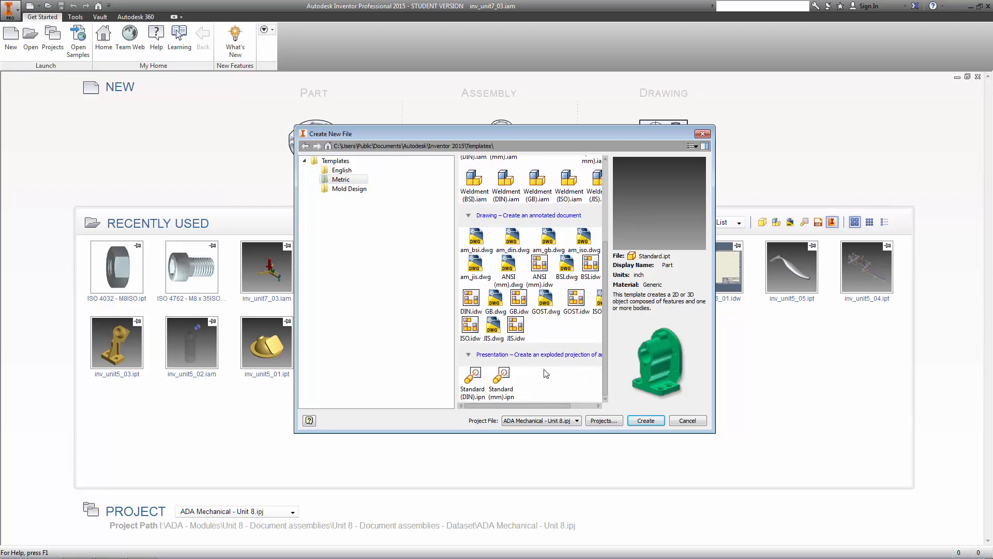
double_click(501, 375)
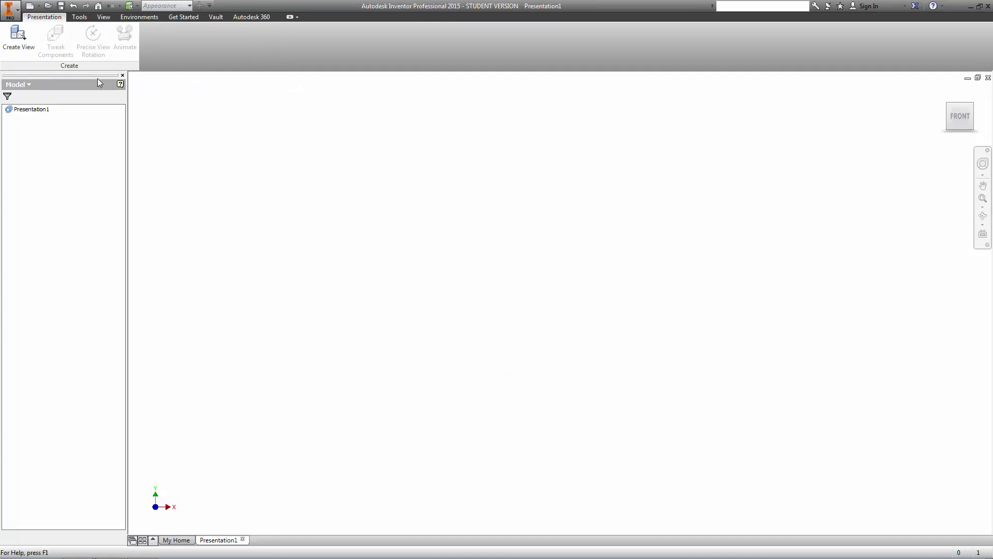
Step: Start a new presentation view and choose inv_unit8_face_valve_pump.iam as its source assembly
left_click(18, 35)
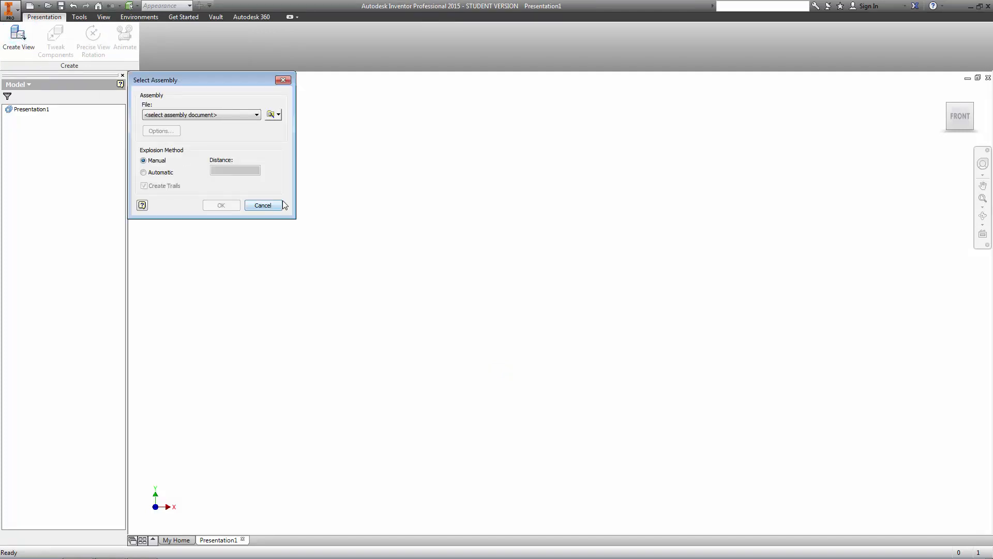
left_click(271, 114)
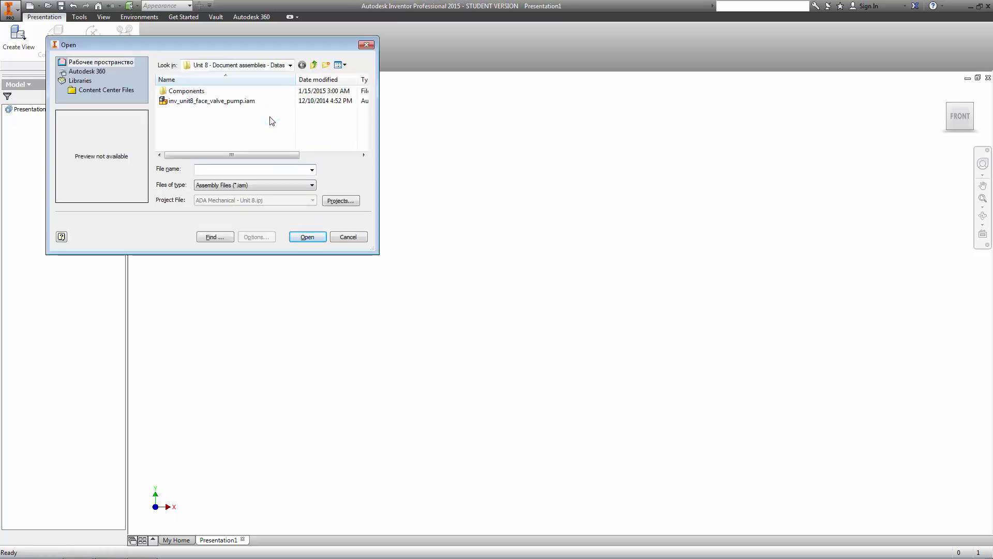
left_click(241, 106)
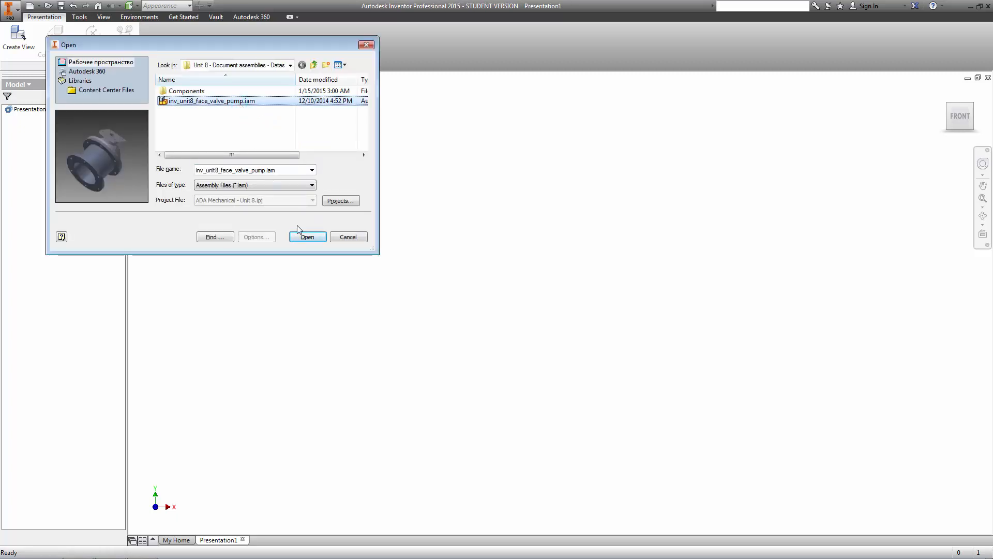
left_click(305, 238)
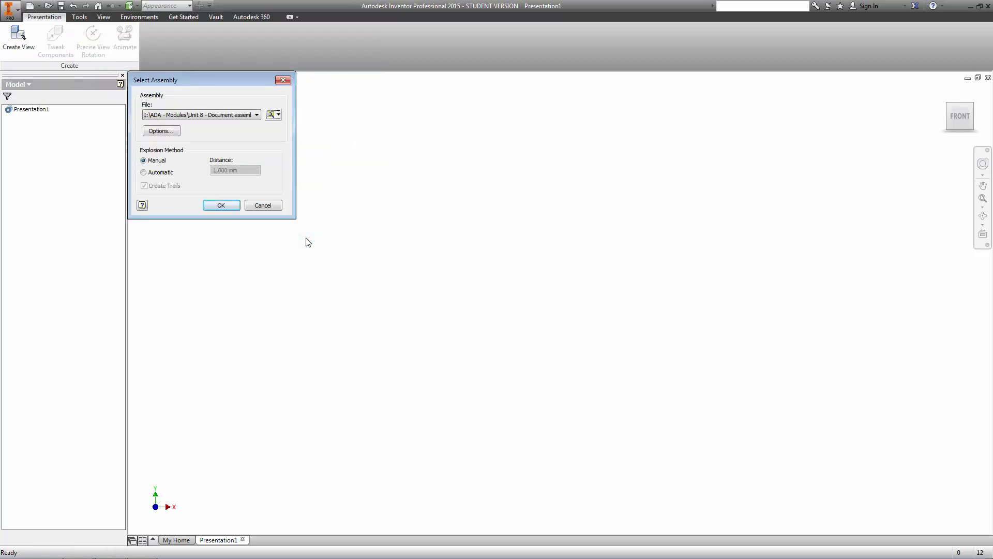
Step: Create the view with the Internal Components design view representation and manual explosion, and expand the explosion down to its components
left_click(169, 130)
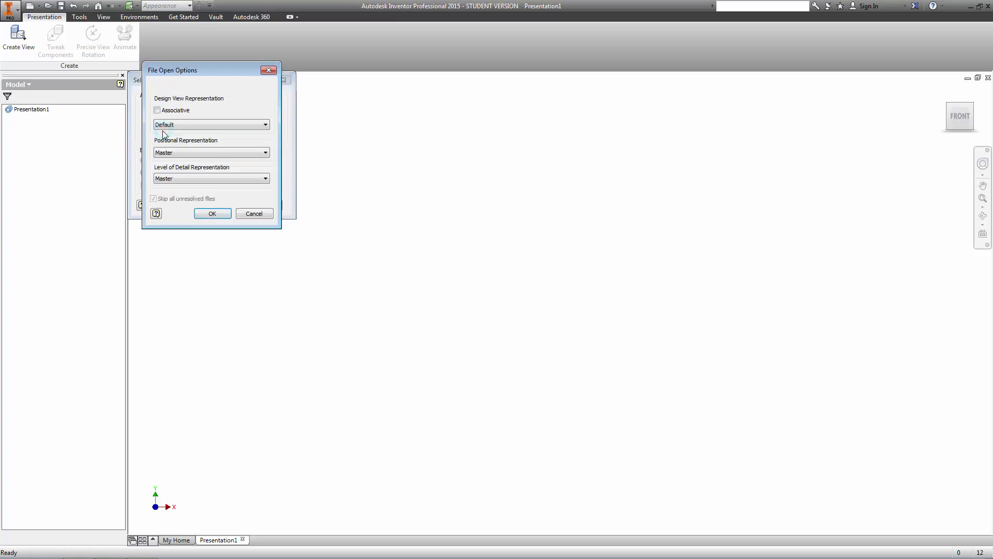
left_click(192, 130)
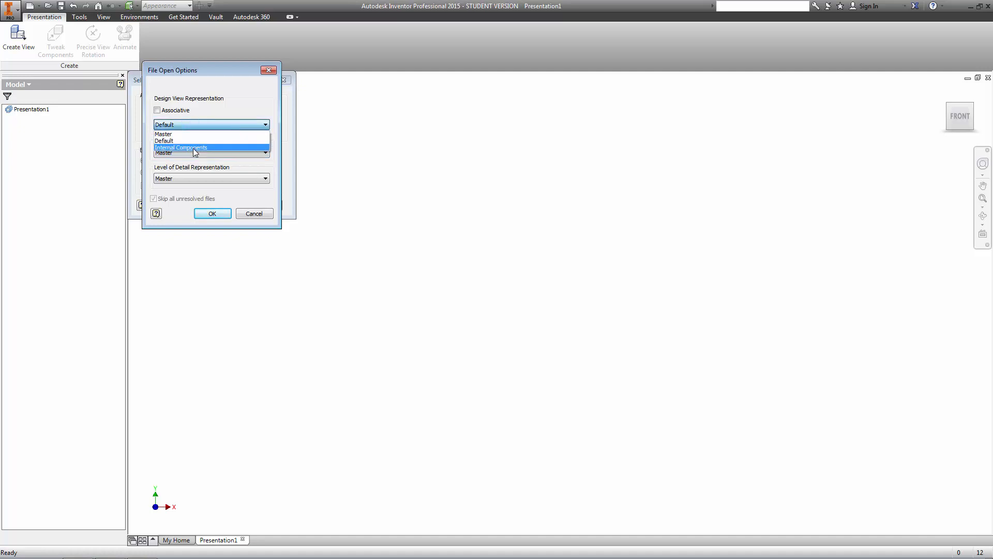
left_click(193, 148)
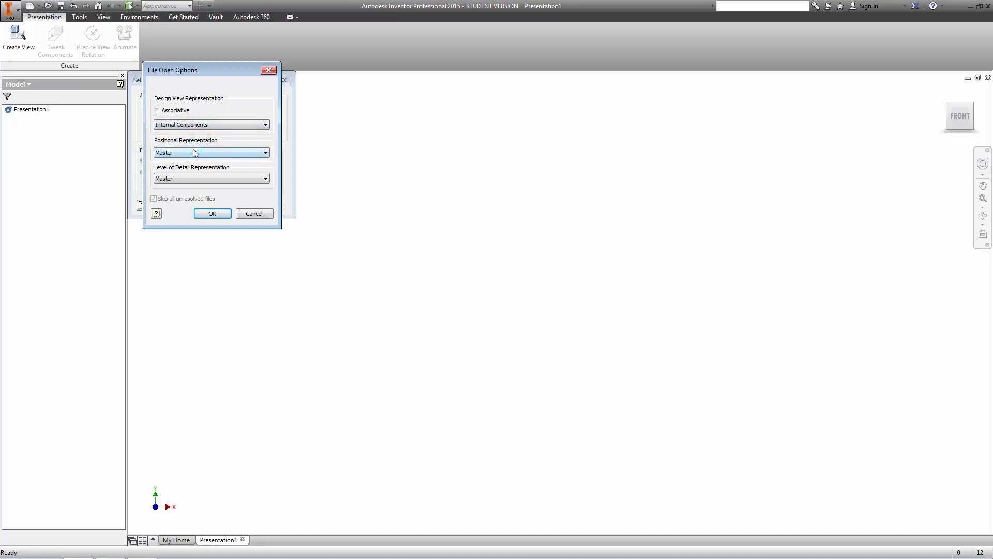
left_click(210, 213)
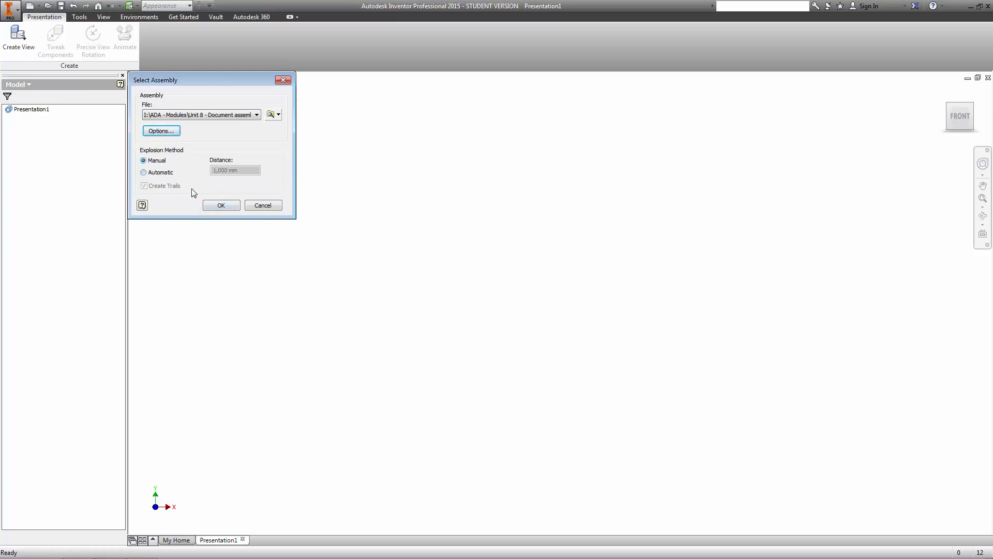
left_click(221, 206)
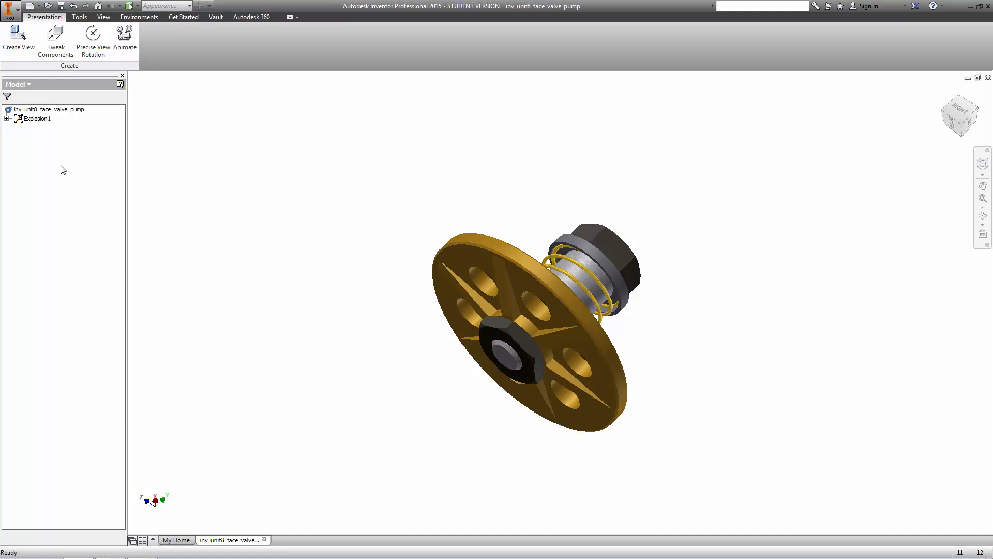
left_click(7, 118)
left_click(16, 128)
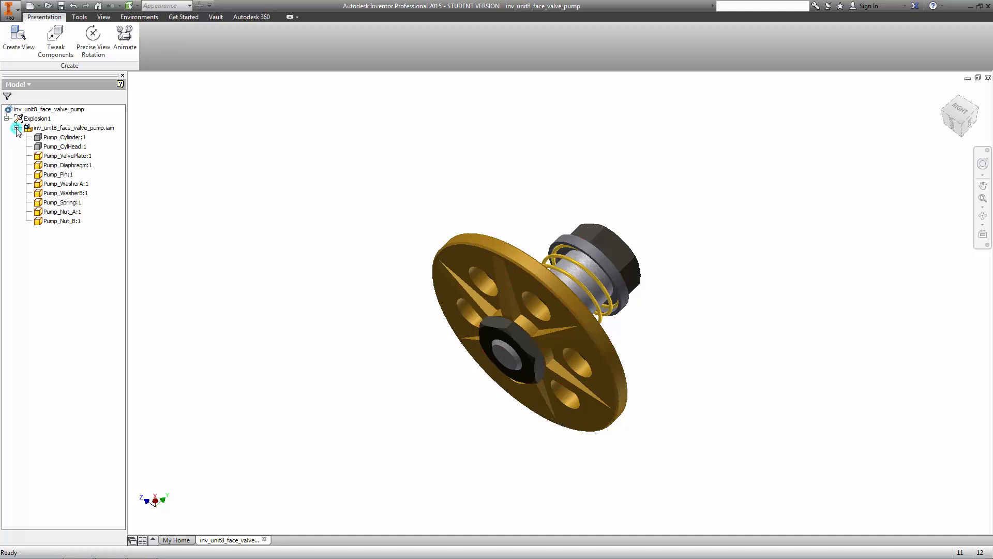
Step: Save the presentation as inv_unit8_face_valve_pump.ipn in the Unit 8 dataset folder
left_click(9, 10)
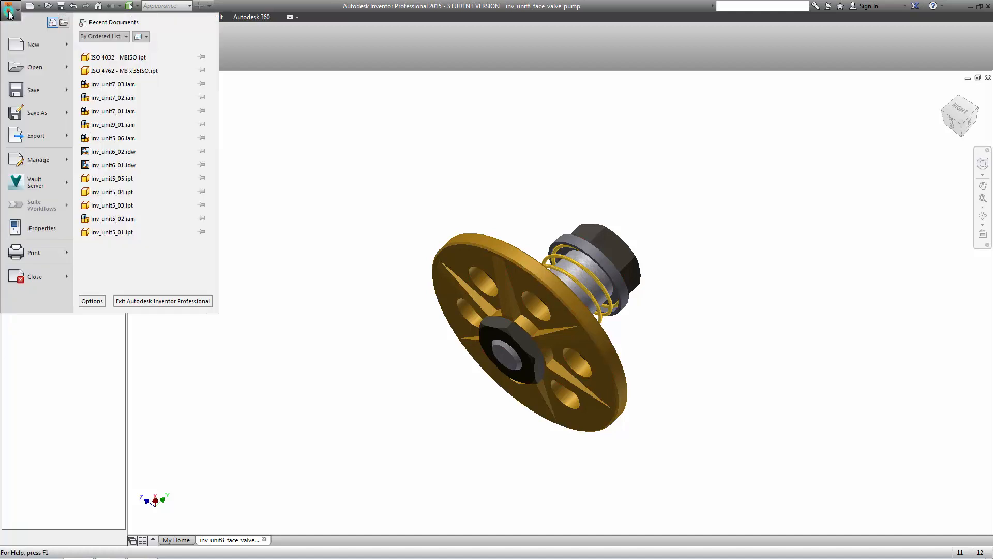
mouse_move(44, 92)
left_click(132, 96)
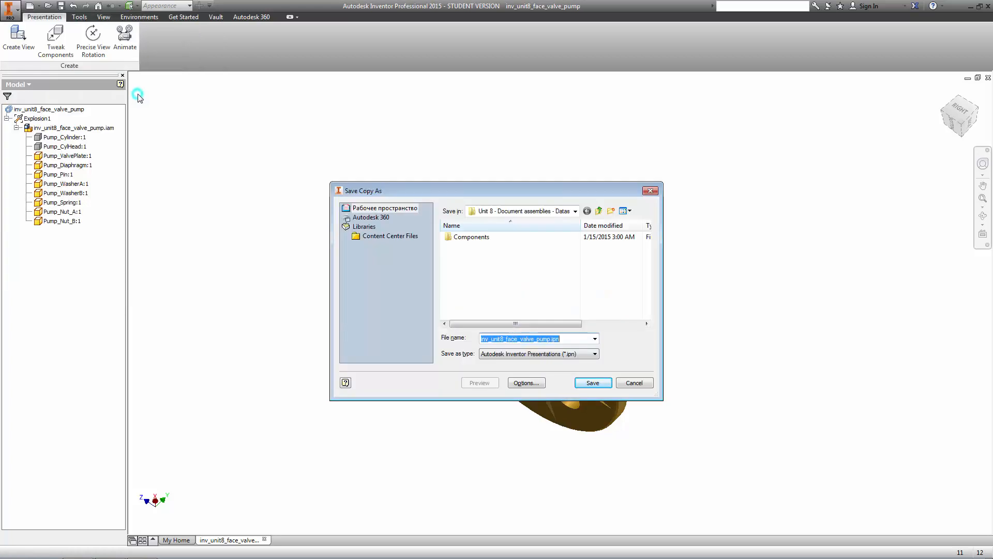
left_click(573, 339)
left_click(593, 383)
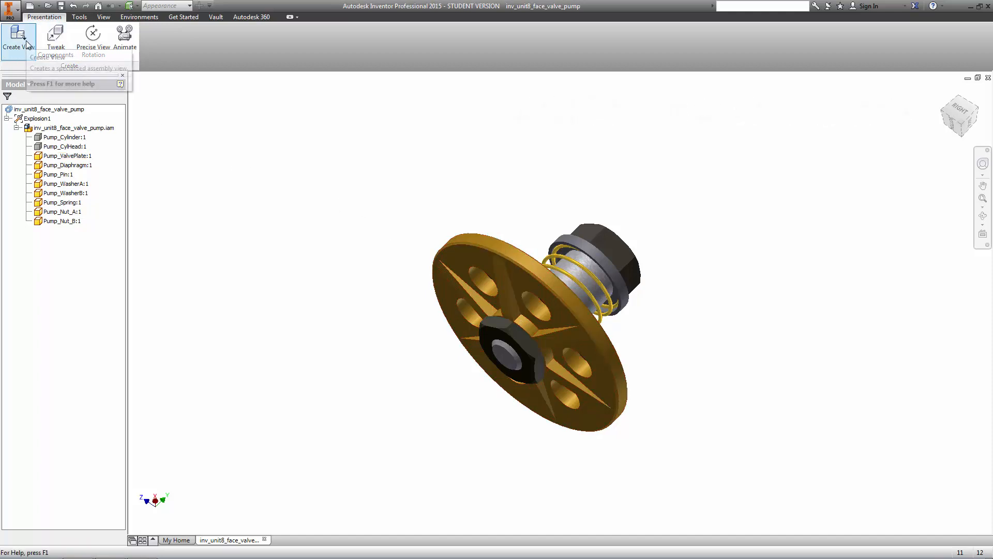
Step: Tweak Pump_Nut_B by 40 mm along Z, using the pin's cylindrical face as the direction reference
left_click(60, 43)
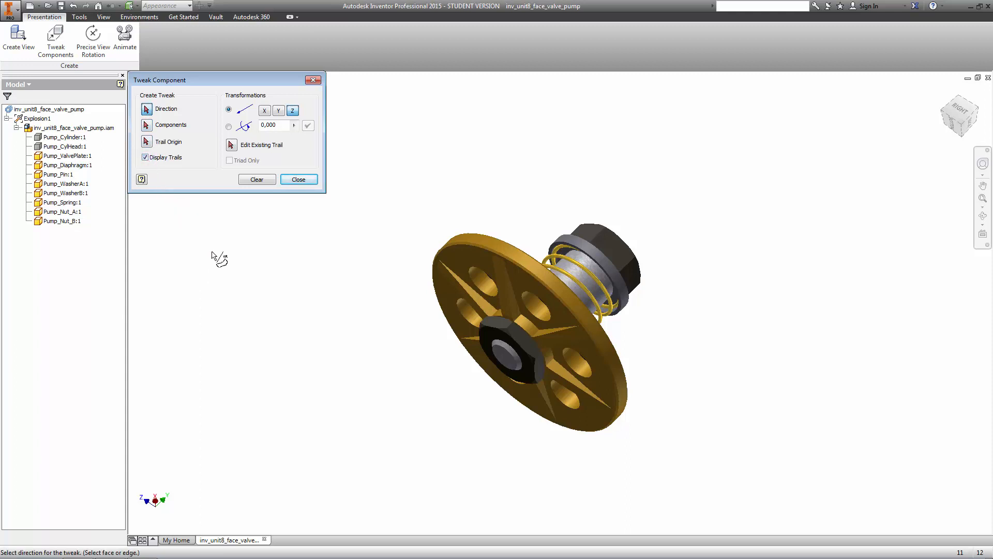
left_click(578, 291)
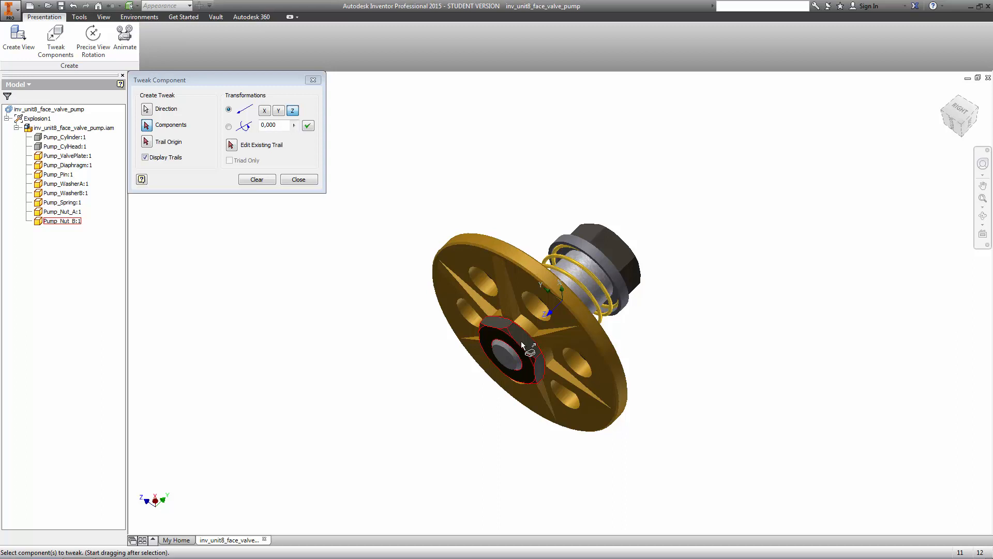
mouse_move(521, 344)
left_click(521, 341)
left_click(284, 125)
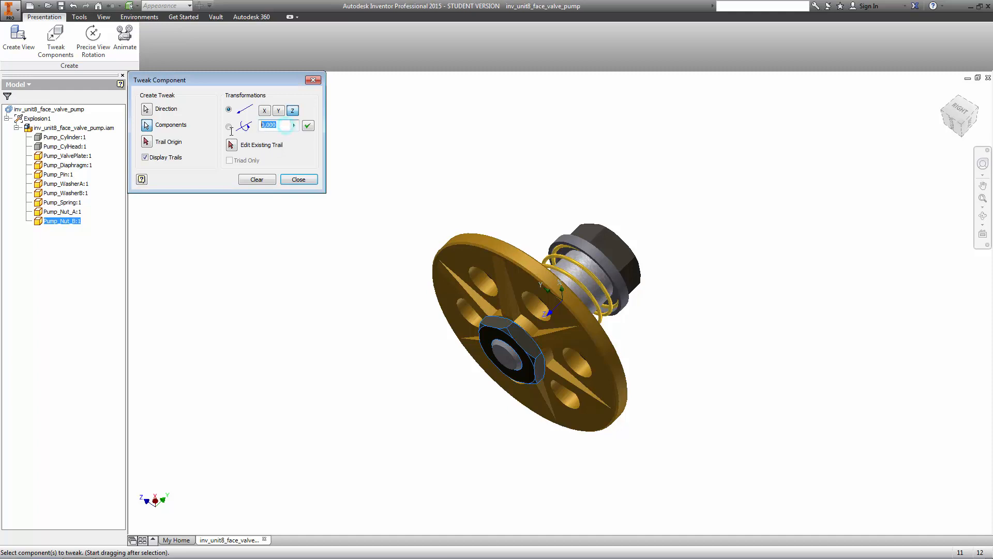
type("40")
left_click(307, 125)
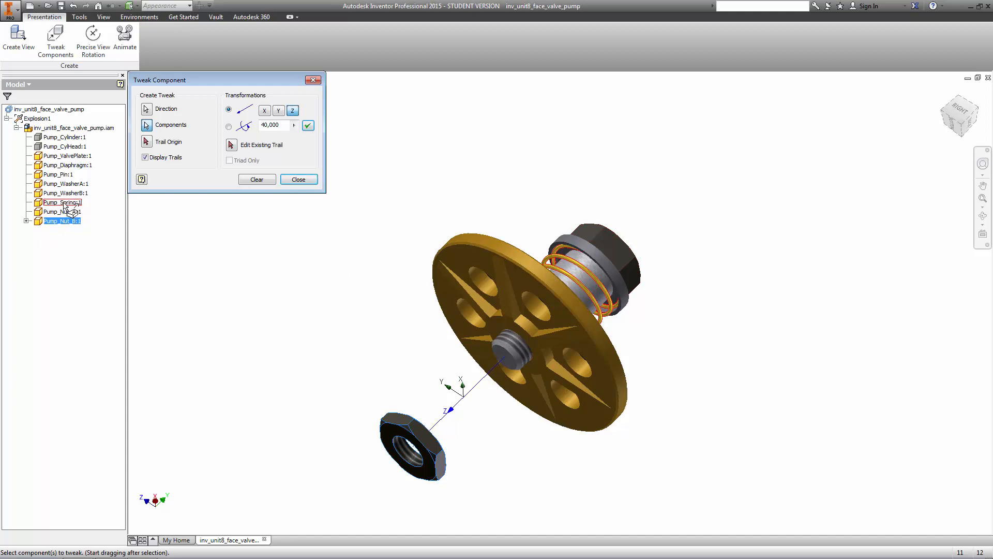
Step: Tweak Pump_ValvePlate by 20 mm along the same Z direction
left_click(70, 157)
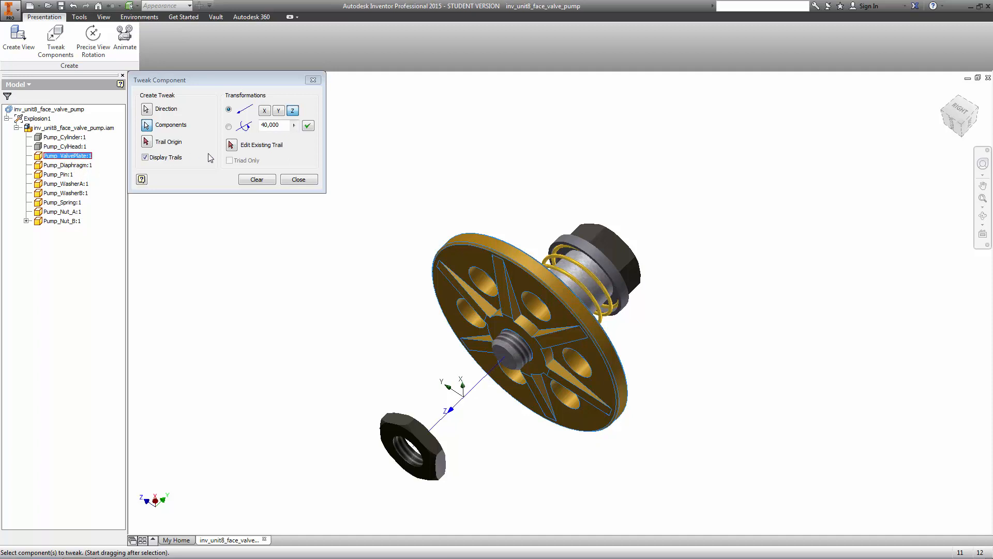
left_click(264, 125)
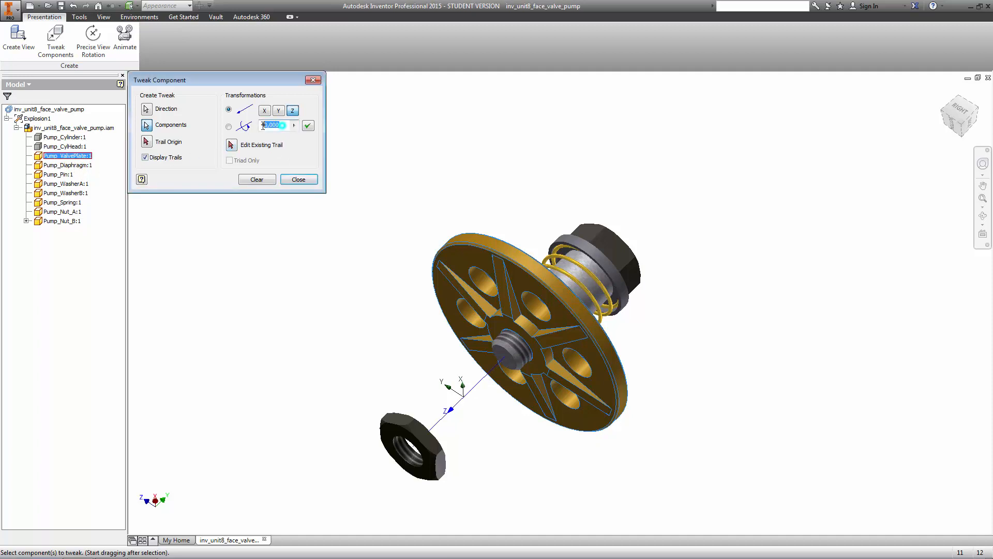
type("20")
left_click(308, 127)
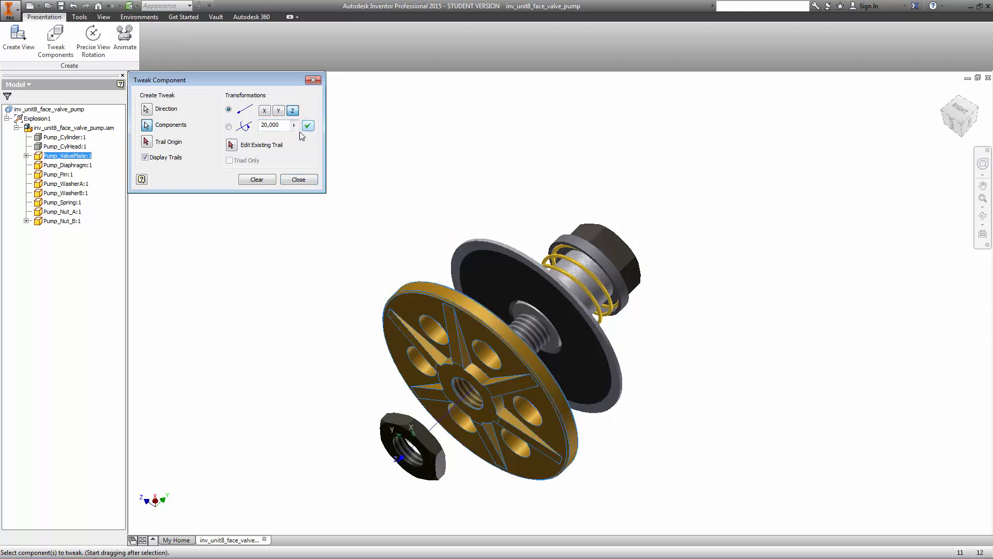
Step: Tweak Pump_Nut_A by -115 mm along Z
left_click(61, 211)
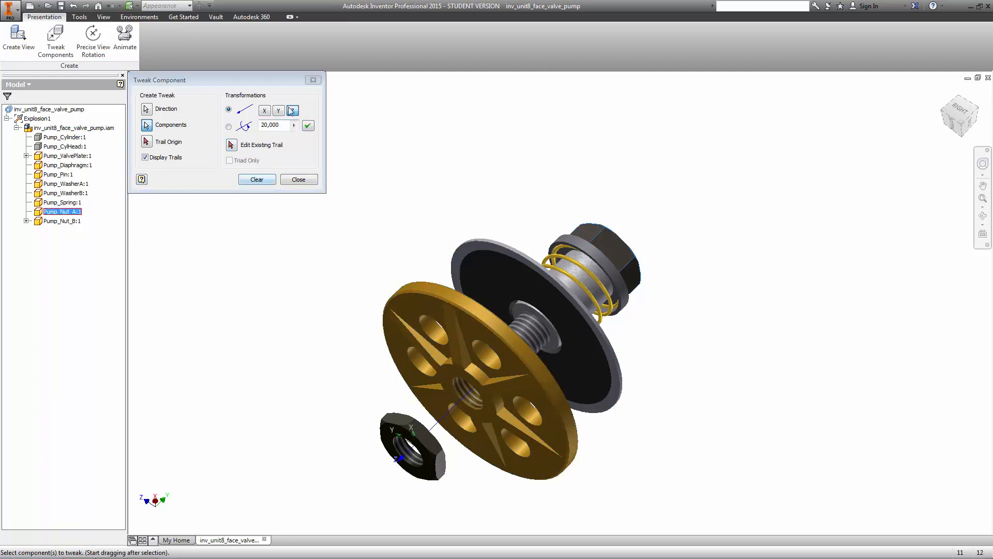
double_click(283, 125)
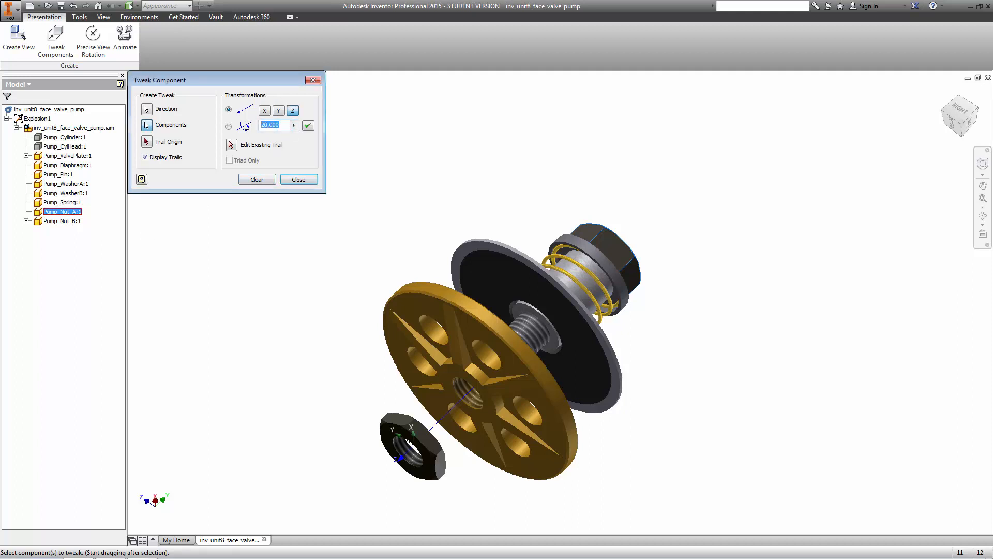
type("-115")
left_click(308, 125)
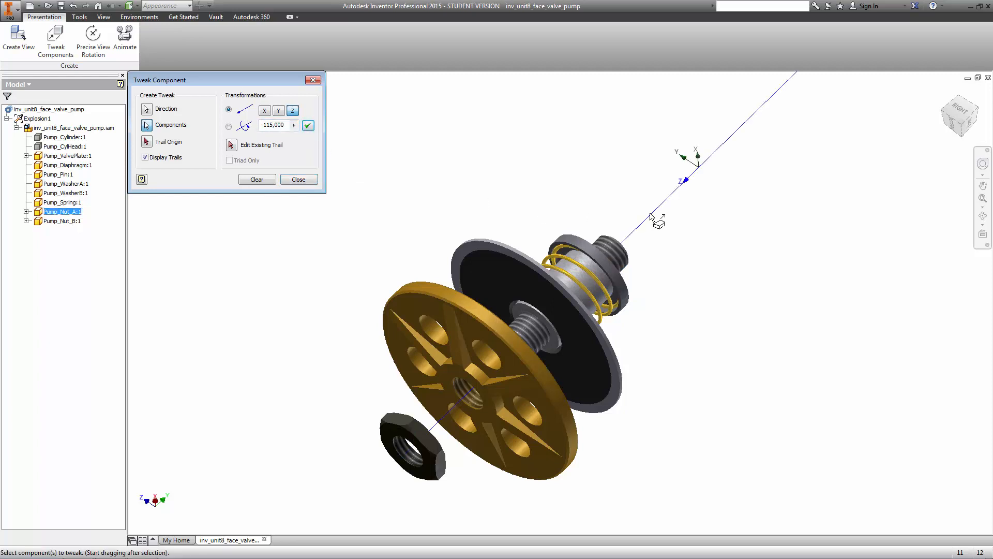
scroll(721, 243, "down", 3)
middle_click_drag(720, 243, 562, 342)
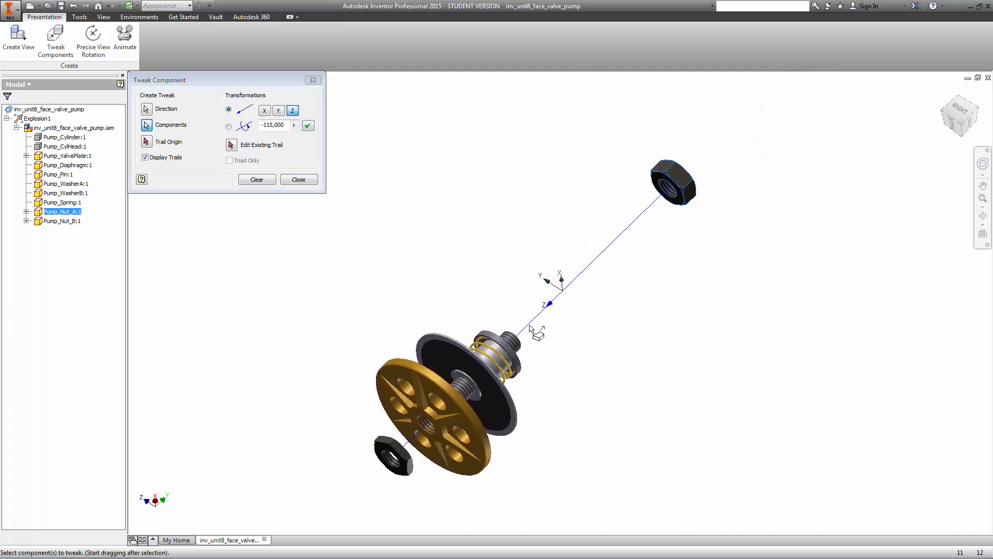
Step: Turn off the display of trails for new tweaks and tweak Pump_WasherB by -105 mm along Z
left_click(147, 159)
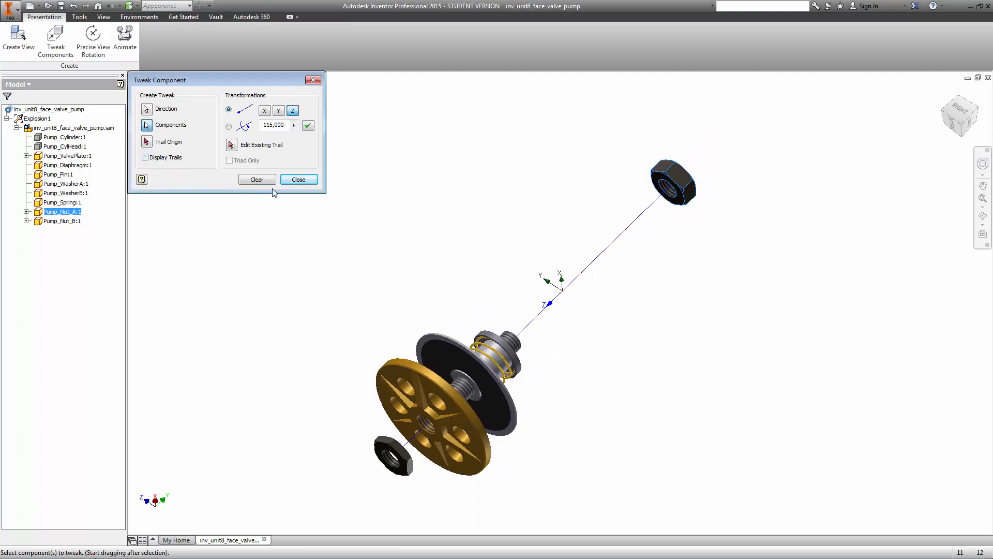
left_click(80, 194)
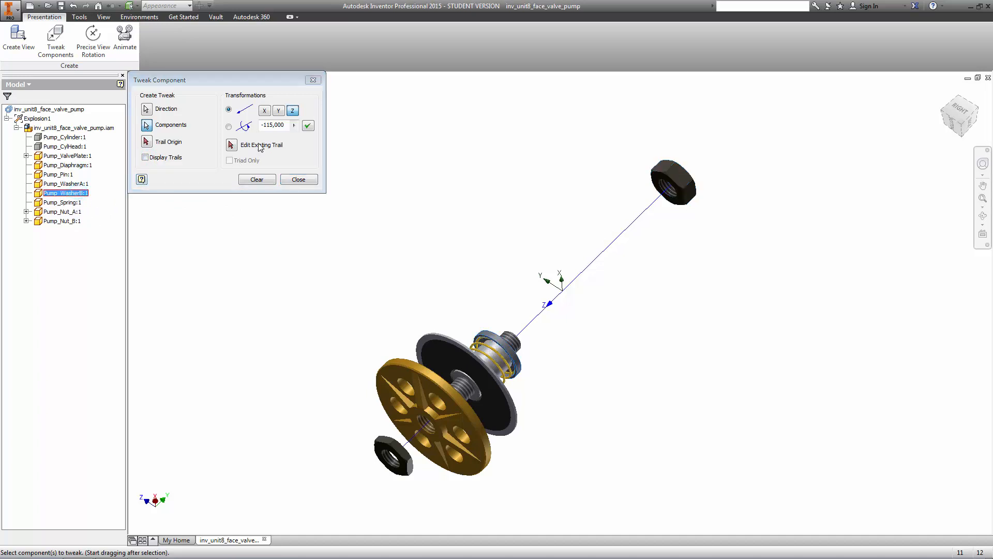
left_click(287, 128)
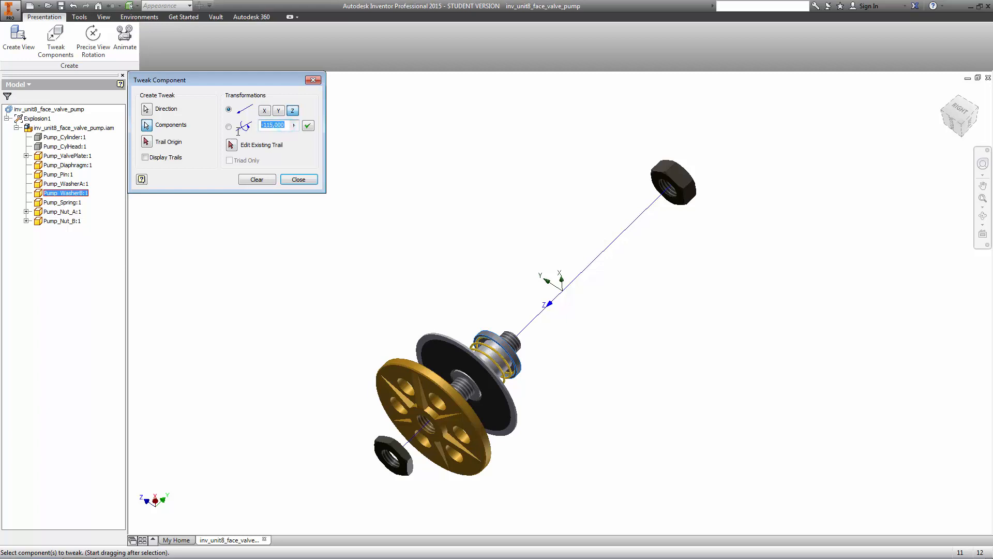
type("-105")
left_click(310, 127)
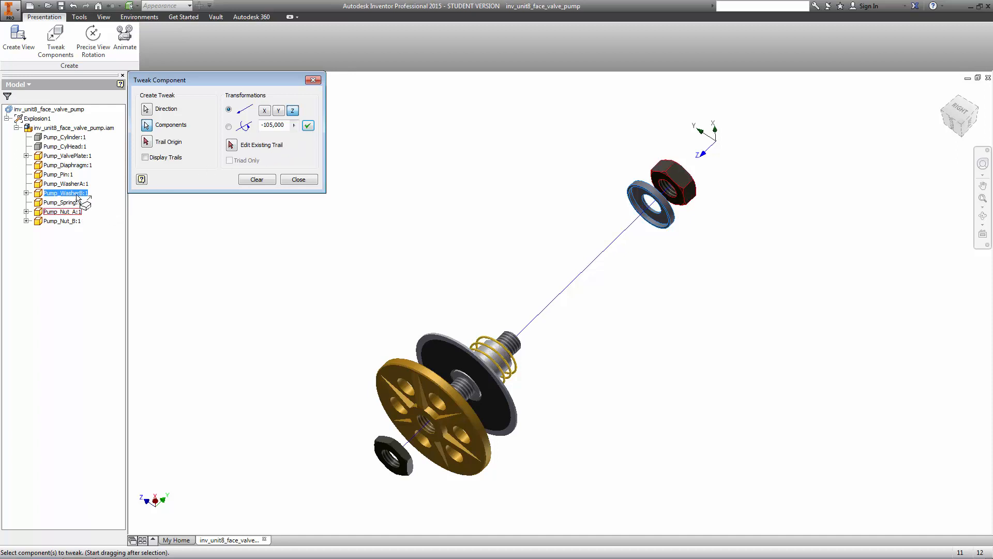
Step: Tweak Pump_Pin by -85 mm along the same Z direction
left_click(71, 176)
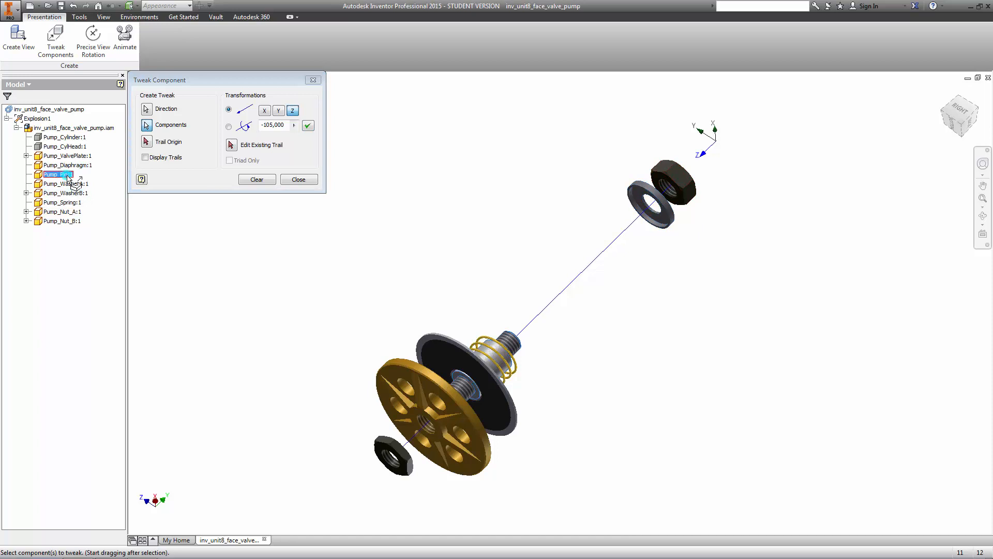
double_click(284, 126)
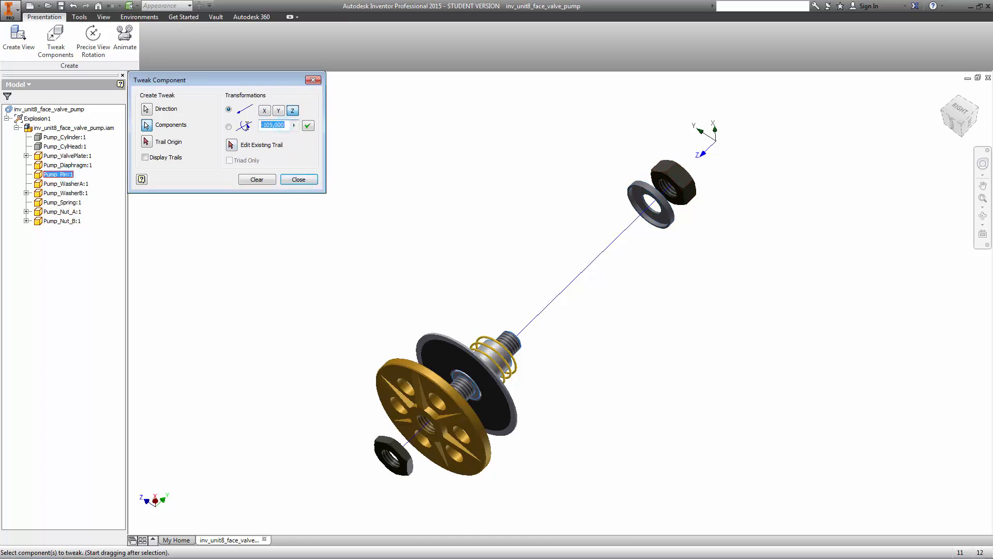
type("-85")
left_click(308, 126)
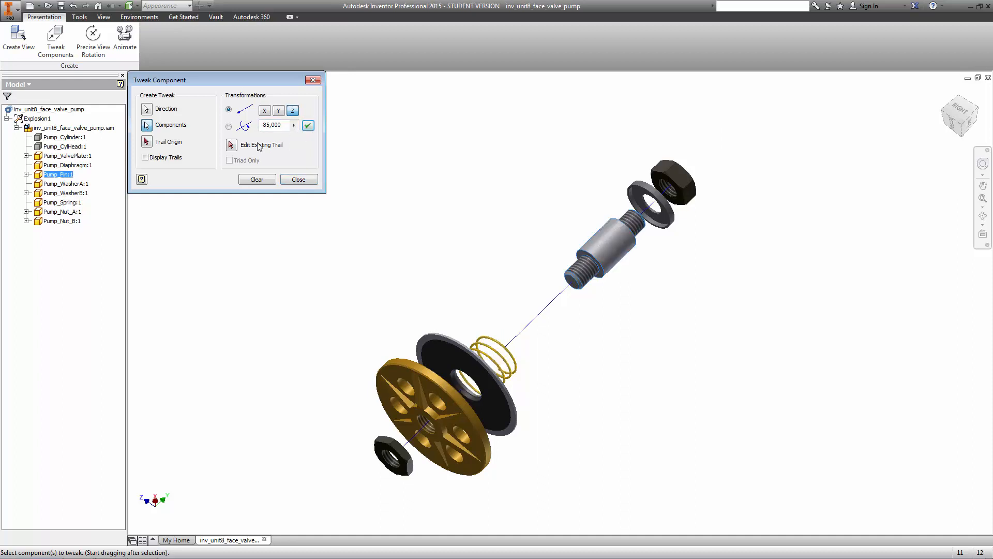
Step: Tweak Pump_Spring by -45 mm along the same Z direction
left_click(67, 203)
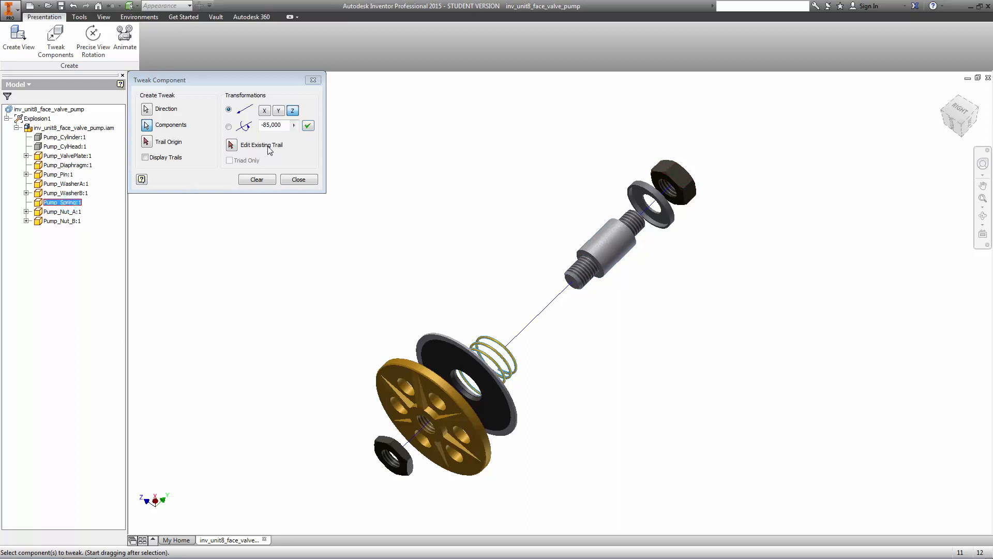
double_click(279, 126)
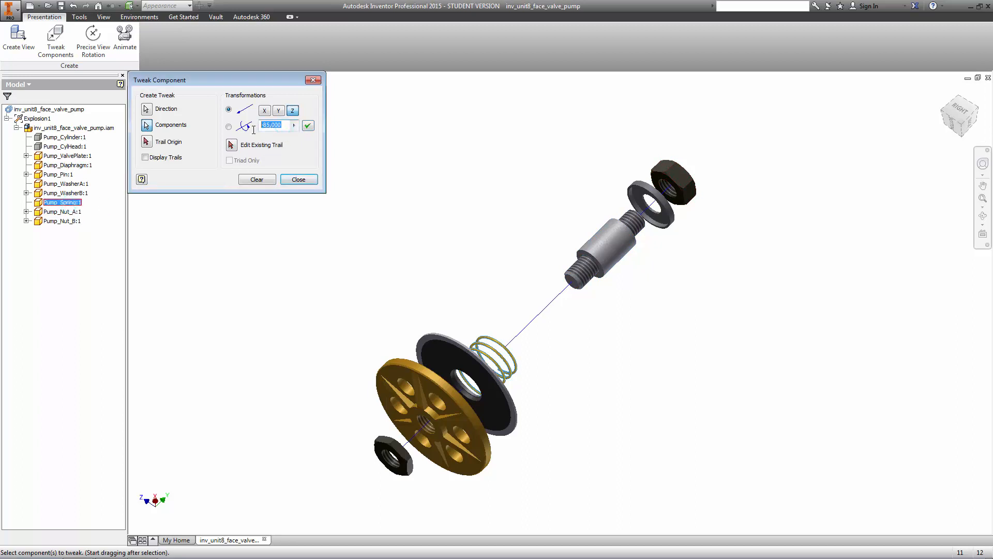
type("-45")
left_click(307, 126)
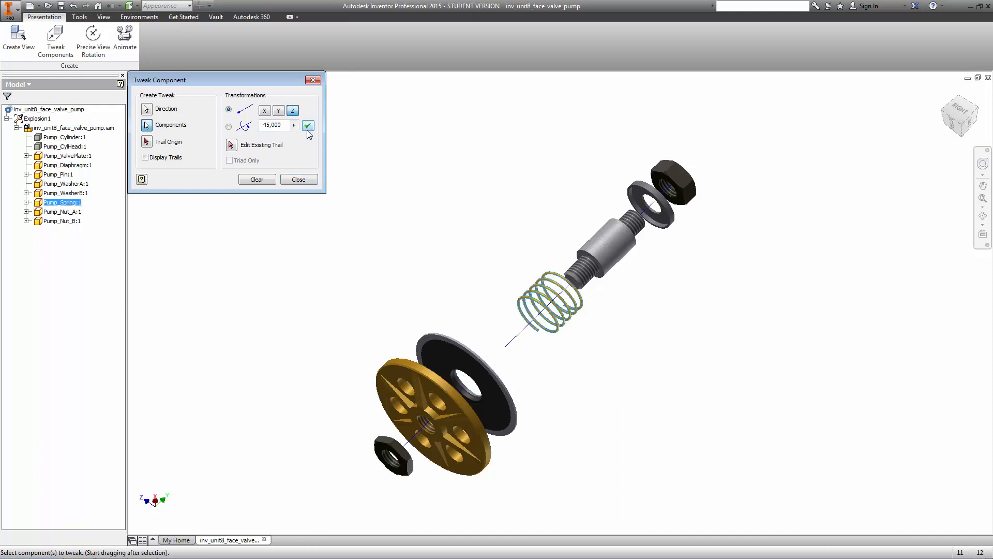
Step: Tweak Pump_WasherA by -30 mm along the same Z direction
left_click(71, 185)
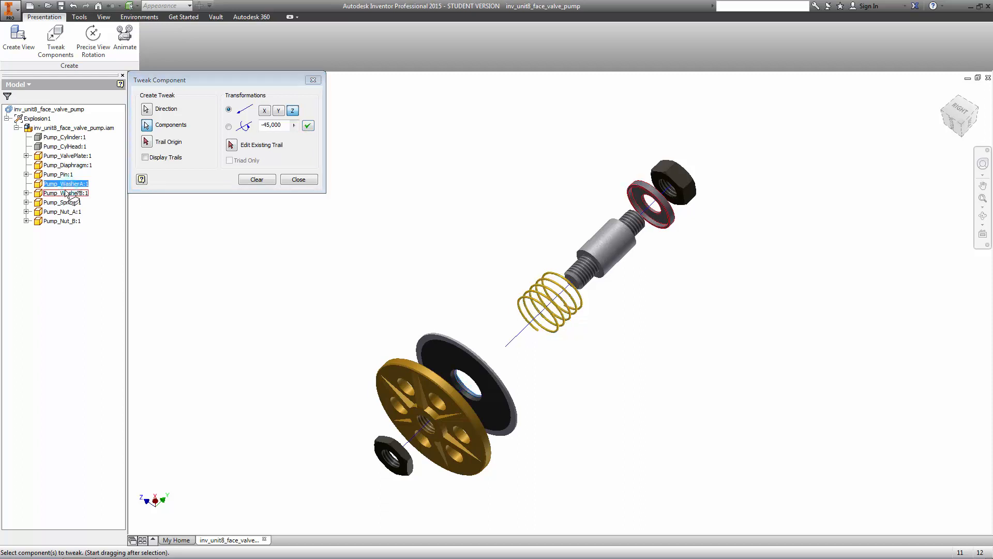
left_click_drag(287, 126, 247, 127)
type("-30")
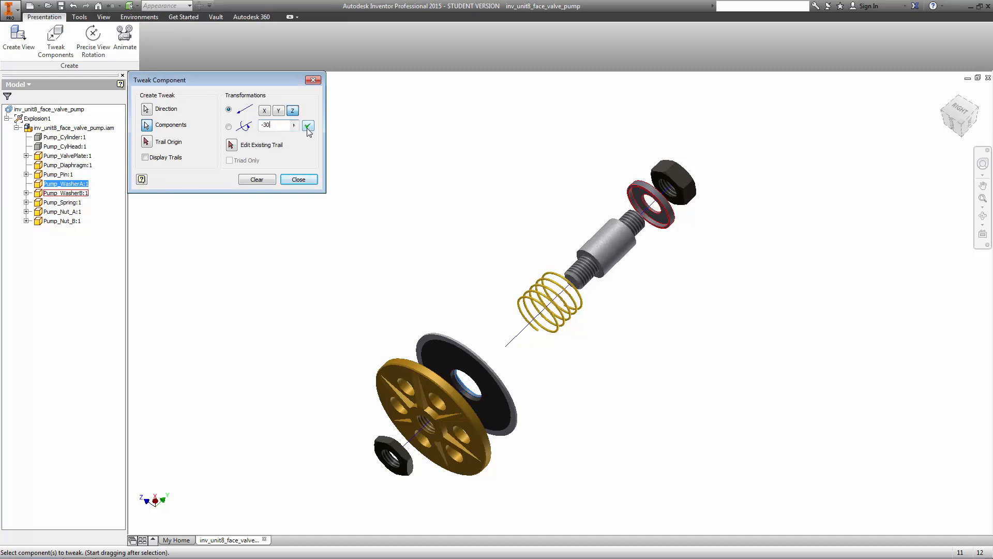
left_click(307, 127)
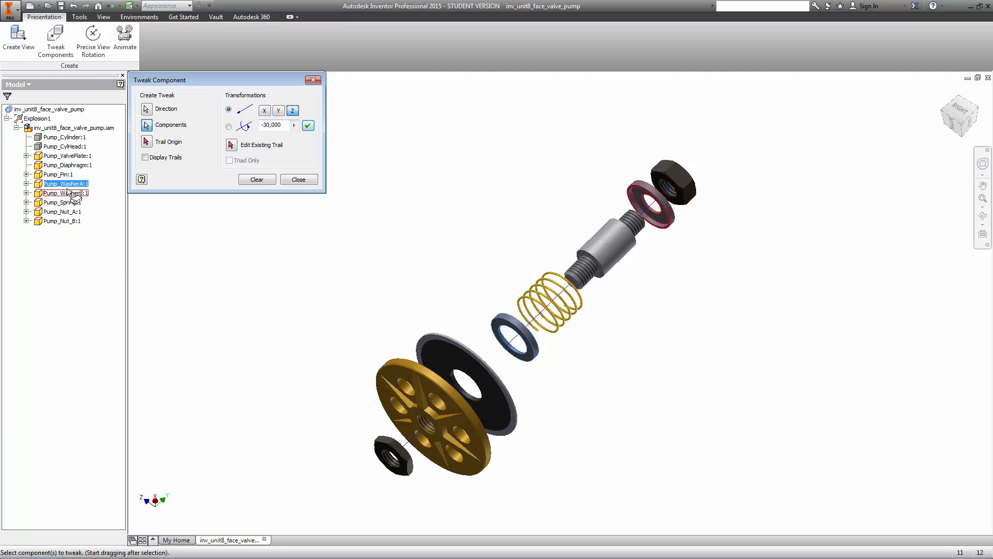
Step: Tweak Pump_Diaphragm by -15 mm along Z and finish tweaking components
left_click(71, 166)
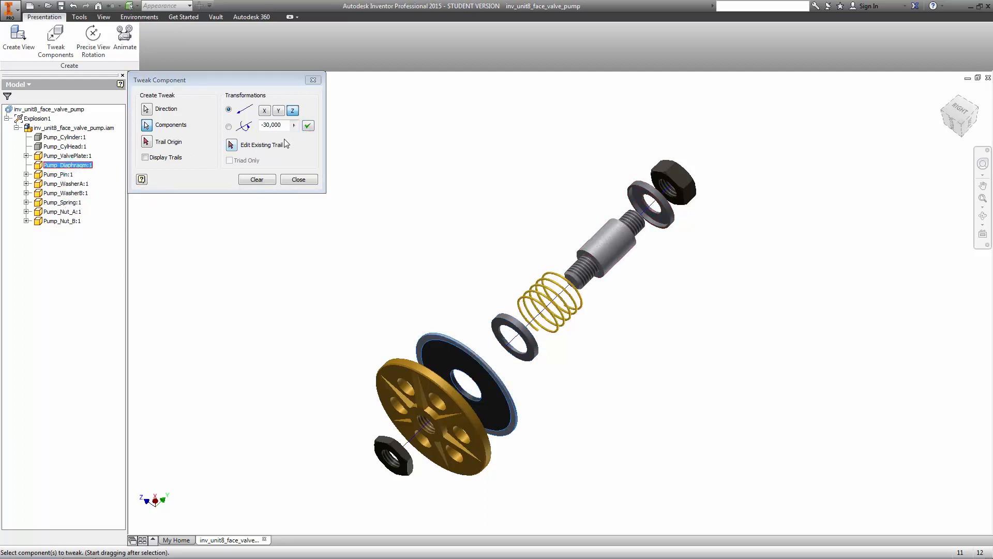
double_click(274, 125)
type("-15")
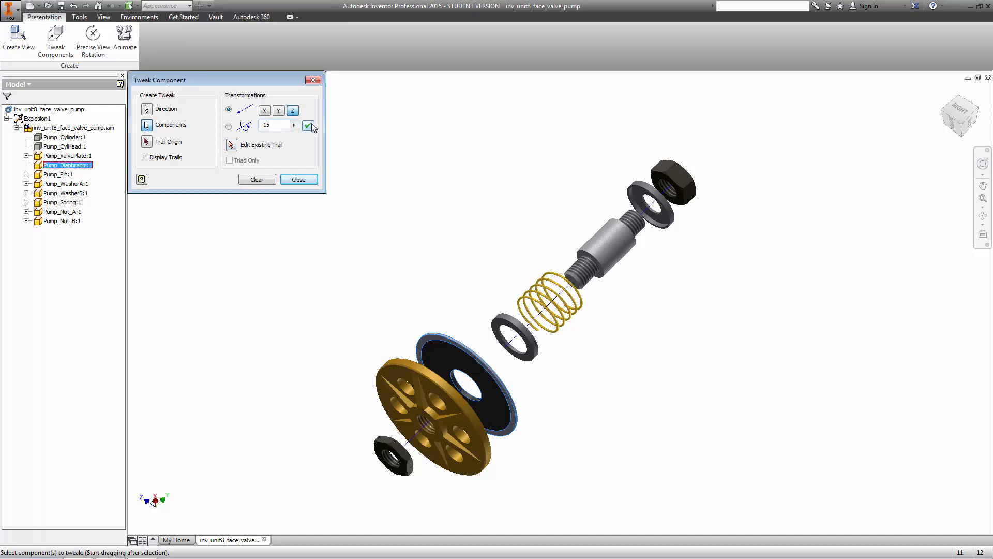
left_click(310, 126)
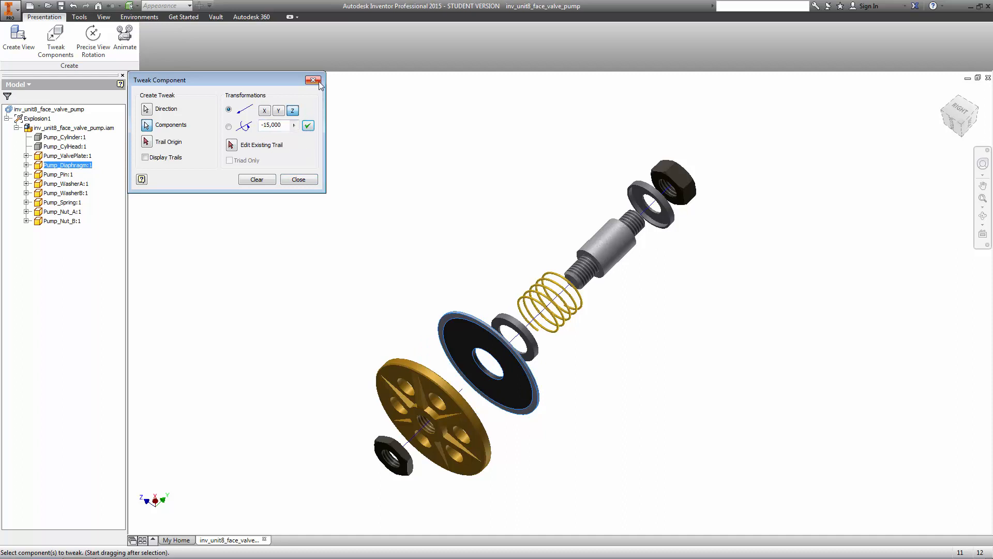
left_click(300, 181)
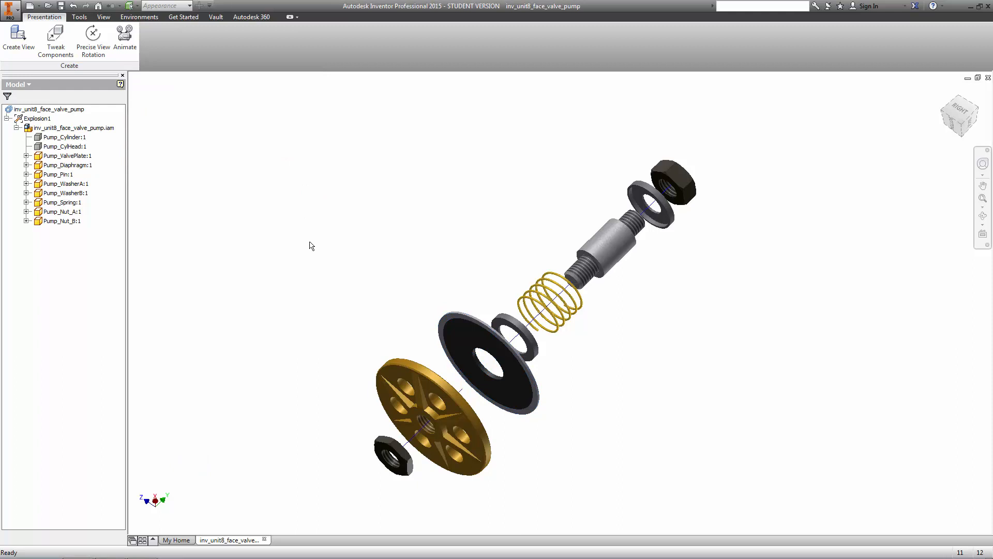
Step: Edit the existing tweak of Pump_Diaphragm and set its distance to 10 mm
left_click(26, 165)
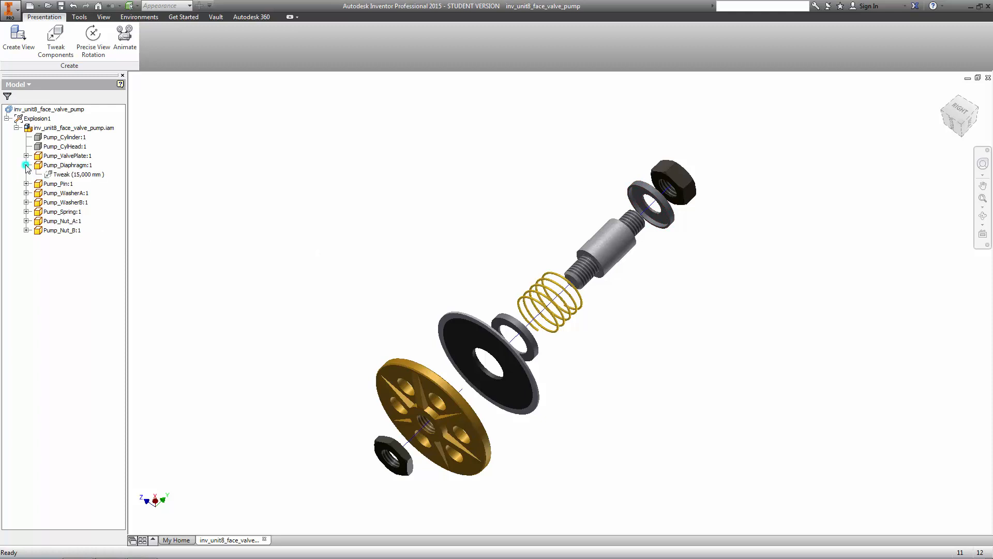
left_click(69, 175)
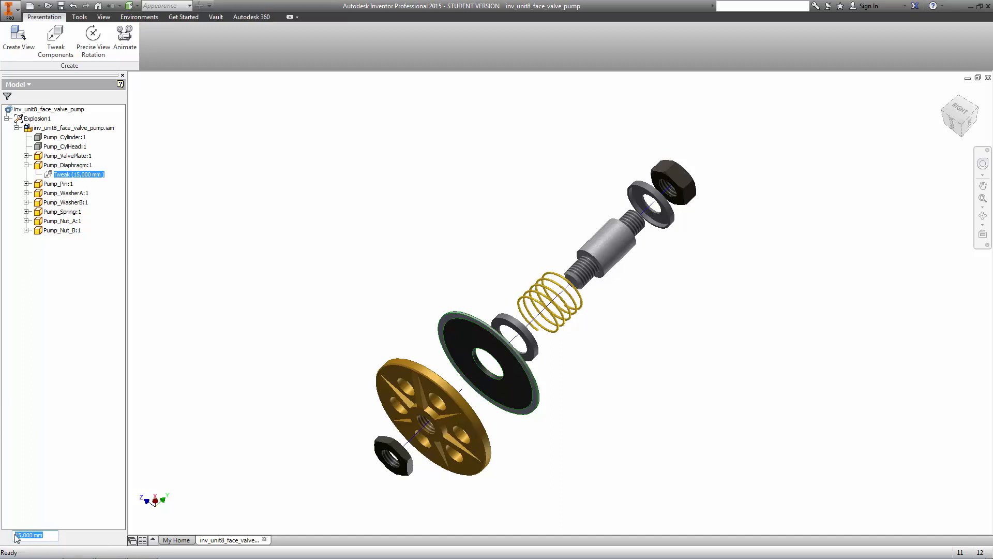
type("10")
key("Return")
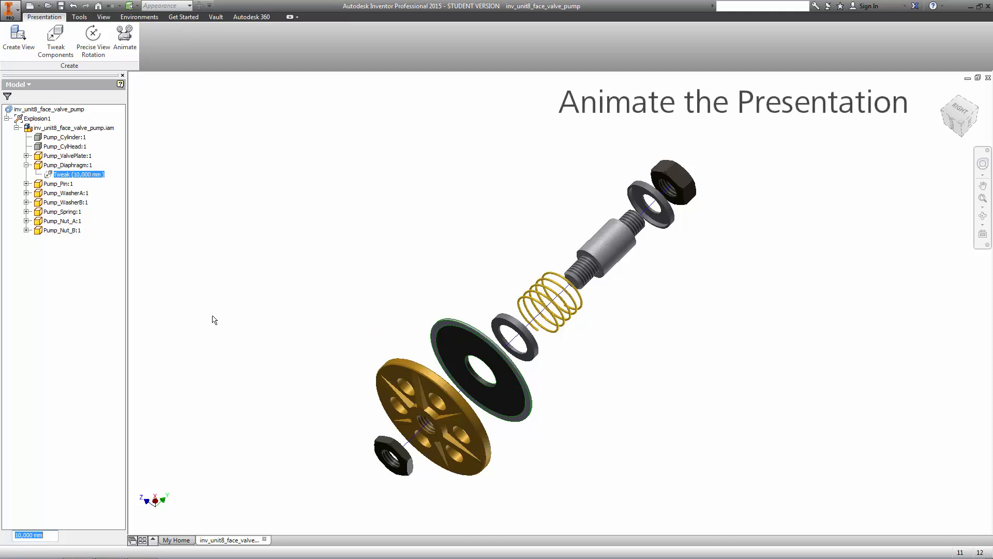
Step: Play the assembly animation of the exploded view forward once, and close the animation settings
left_click(124, 36)
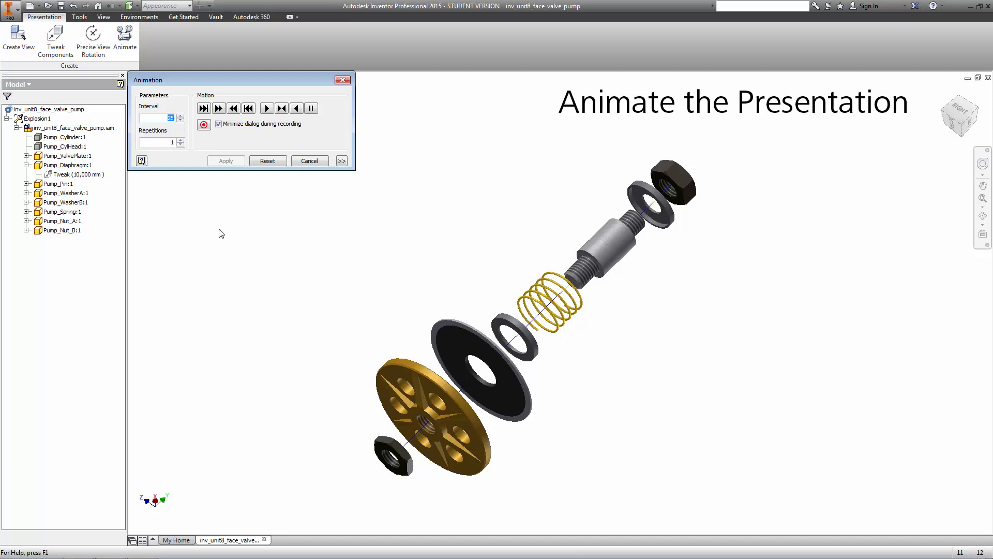
left_click(268, 108)
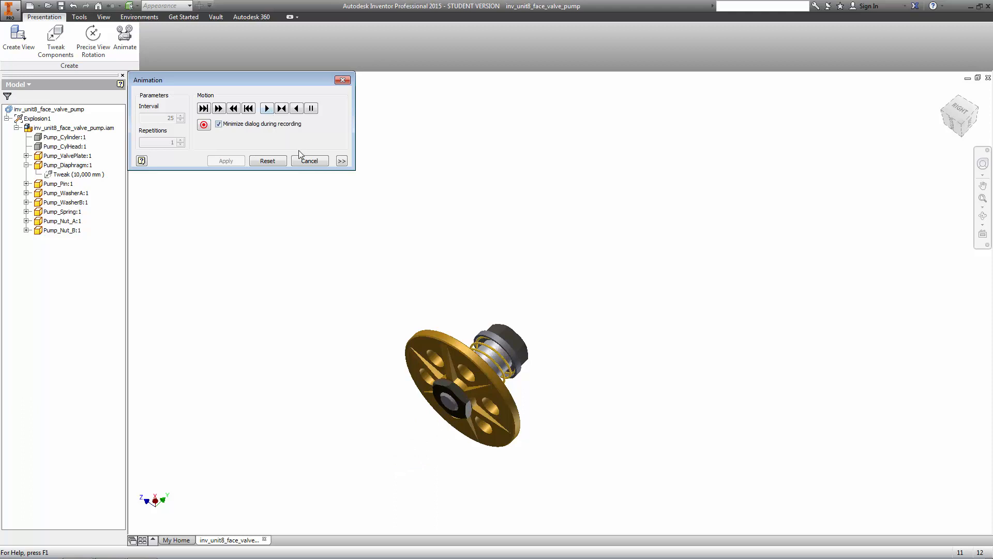
left_click(347, 81)
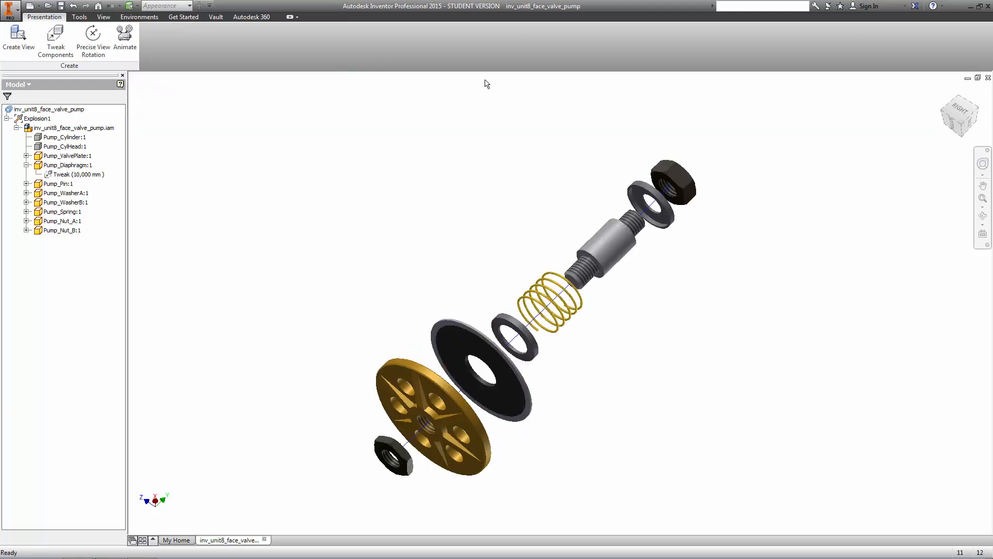
Step: Close the inv_unit8_face_valve_pump presentation without saving the changes
left_click(988, 78)
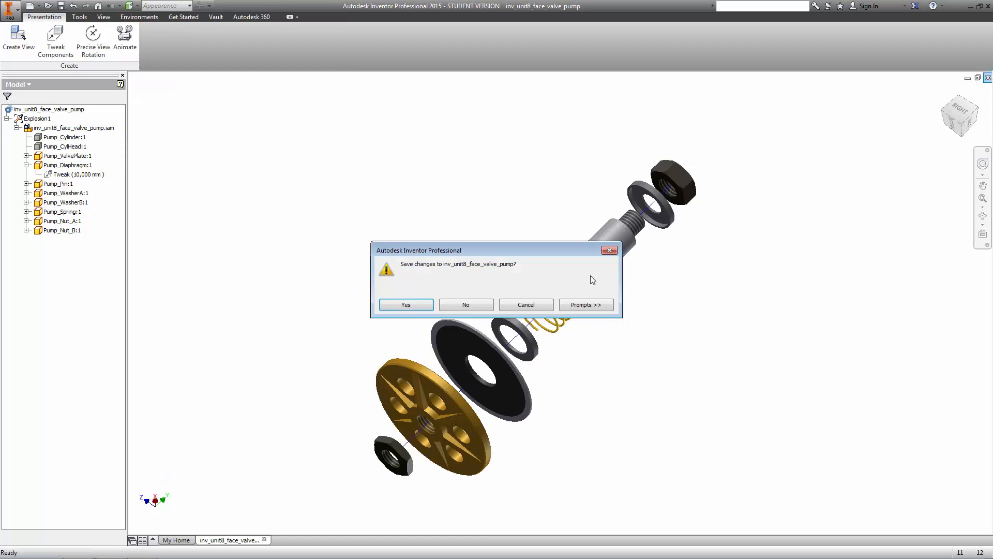
left_click(467, 305)
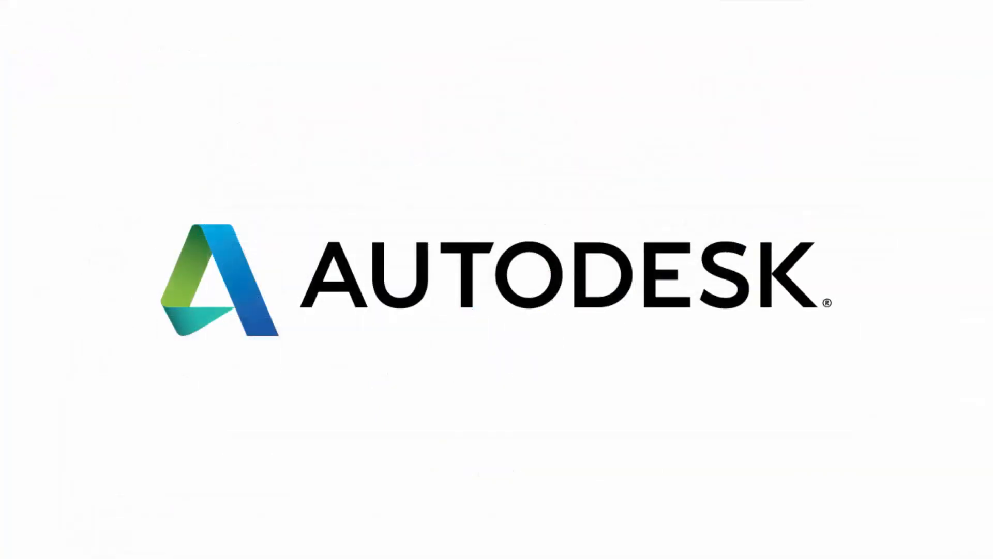